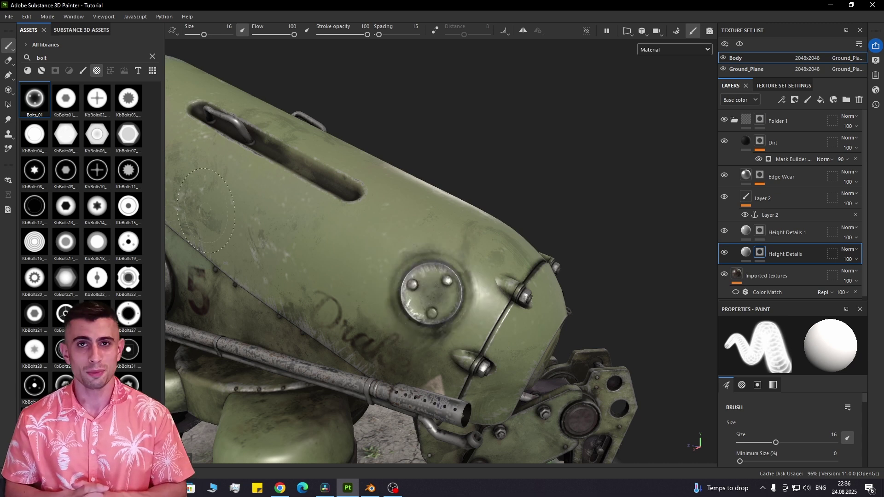
# Select a bolt alpha, reduce the brush size, and stamp a bolt on the hull's edge in the Height Details mask.
pyautogui.click(130, 206)
pyautogui.keyDown('ctrl'); pyautogui.moveTo(384, 257); pyautogui.dragTo(355, 256, button='right'); pyautogui.keyUp('ctrl')
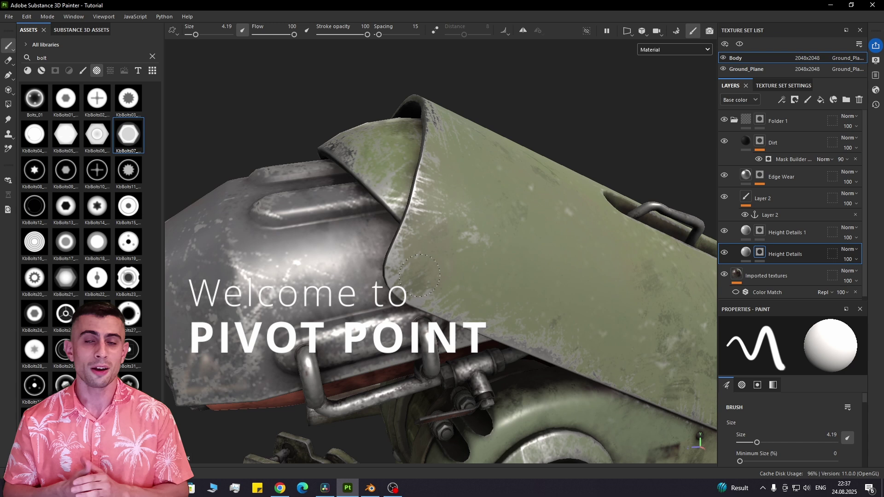
pyautogui.scroll(-4, 440, 352)
pyautogui.moveTo(440, 353)
pyautogui.keyDown('alt'); pyautogui.mouseDown()
pyautogui.moveTo(431, 329)
pyautogui.moveTo(437, 299)
pyautogui.moveTo(403, 278)
pyautogui.moveTo(345, 307)
pyautogui.moveTo(341, 281)
pyautogui.moveTo(357, 296)
pyautogui.mouseUp(); pyautogui.keyUp('alt')
pyautogui.scroll(5, 438, 298)
pyautogui.scroll(3, 438, 298)
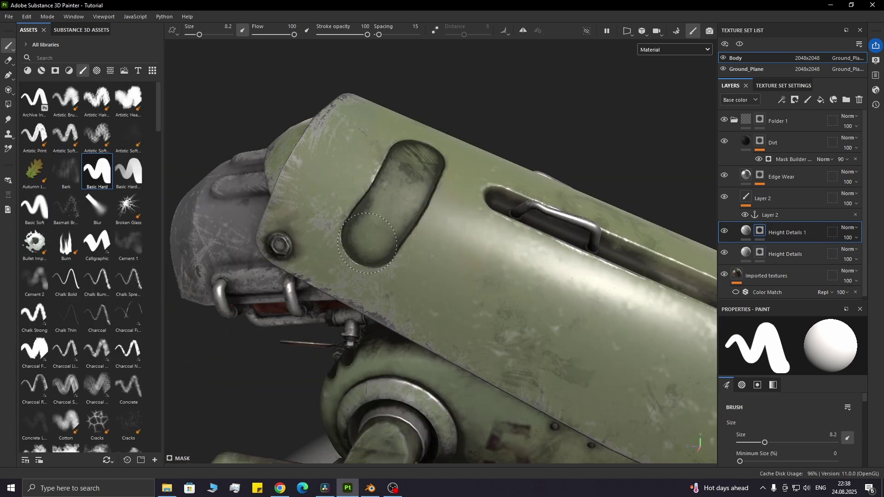
# Extend the recessed stroke on the hull into an L shape in the Height Details 1 mask with the Basic Hard brush.
pyautogui.moveTo(514, 312); pyautogui.dragTo(557, 356)
pyautogui.keyDown('alt'); pyautogui.moveTo(575, 388); pyautogui.dragTo(560, 366); pyautogui.keyUp('alt')
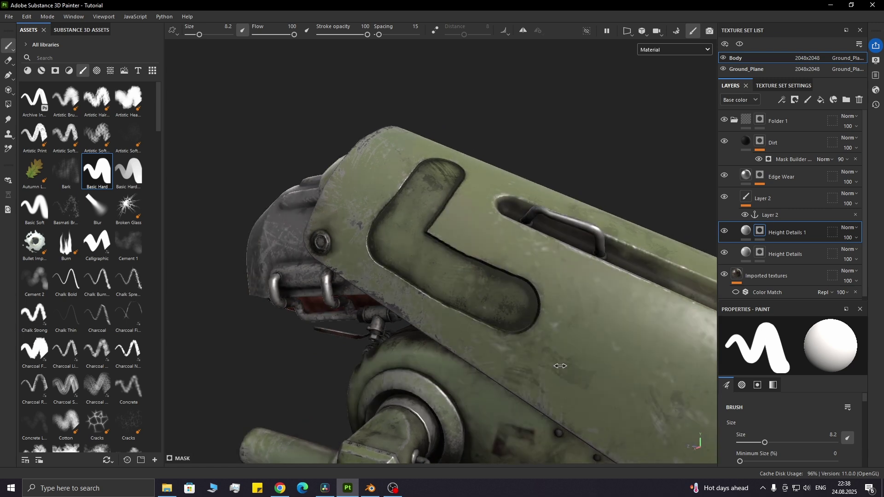
# Toggle the Dirt layer's visibility off and on to compare the weathering around the painted recess.
pyautogui.click(727, 140)
pyautogui.click(726, 140)
pyautogui.click(727, 140)
pyautogui.click(727, 140)
pyautogui.click(727, 142)
pyautogui.click(728, 142)
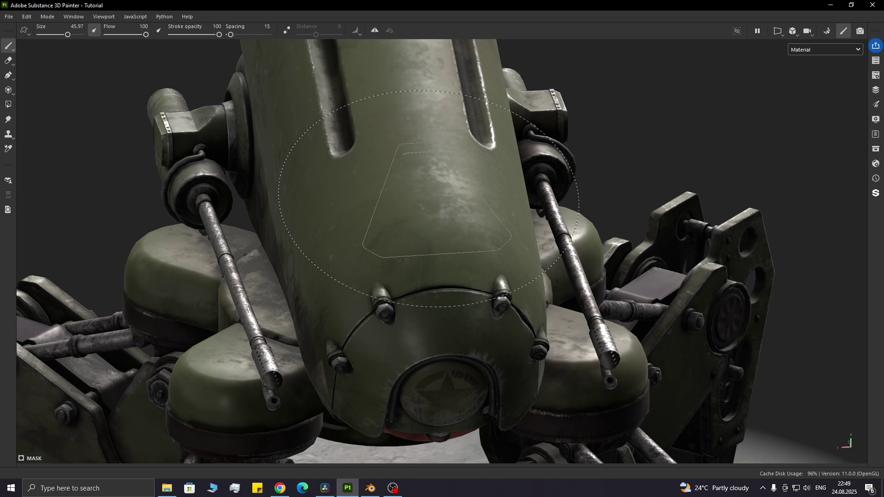
# Stamp the trapezoid panel alpha above the robot's nose plate at brush size 45.97 and rotate the environment lighting over it.
pyautogui.click(432, 205)
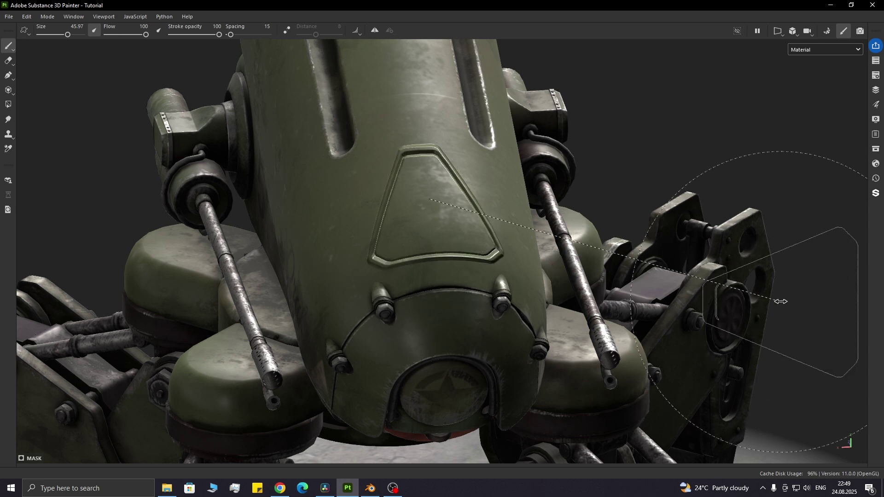
pyautogui.keyDown('shift'); pyautogui.moveTo(781, 300); pyautogui.dragTo(706, 308, button='right'); pyautogui.keyUp('shift')
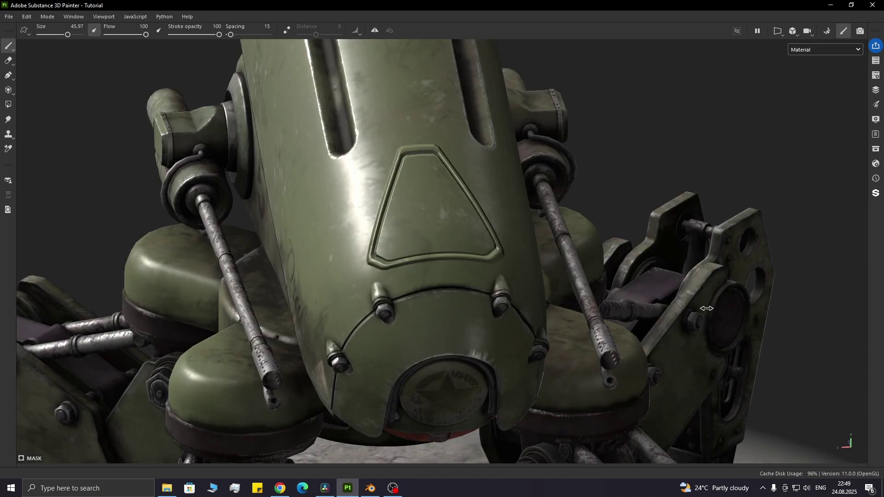
# Stamp the trapezoid panel alpha in the Height Details mask, below the anchored Layer 2, and inspect its wear under rotated lighting.
pyautogui.press('Tab')
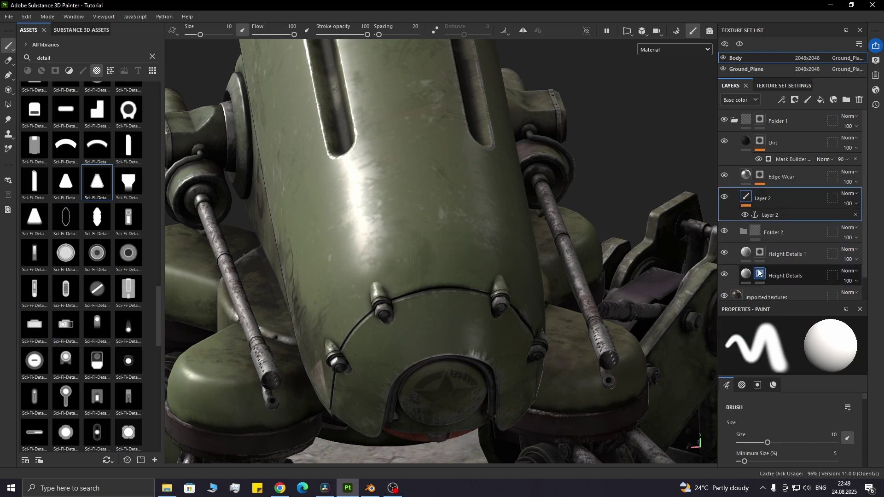
pyautogui.press('Tab')
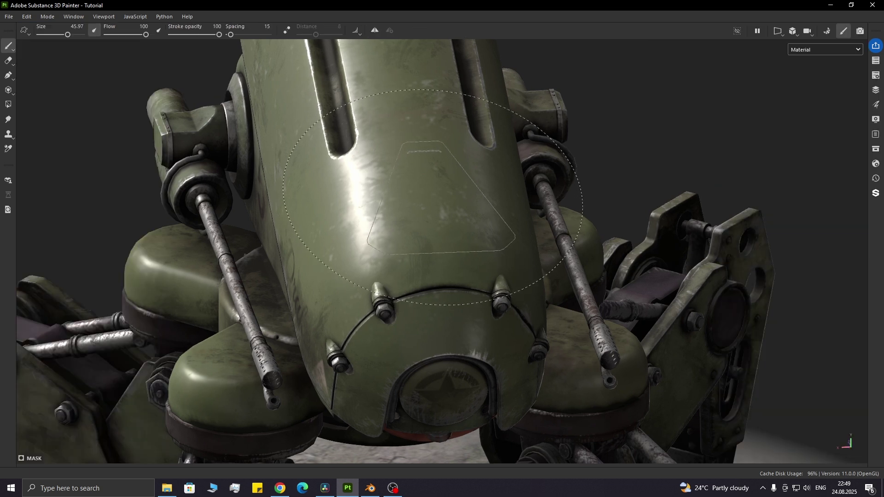
pyautogui.click(431, 197)
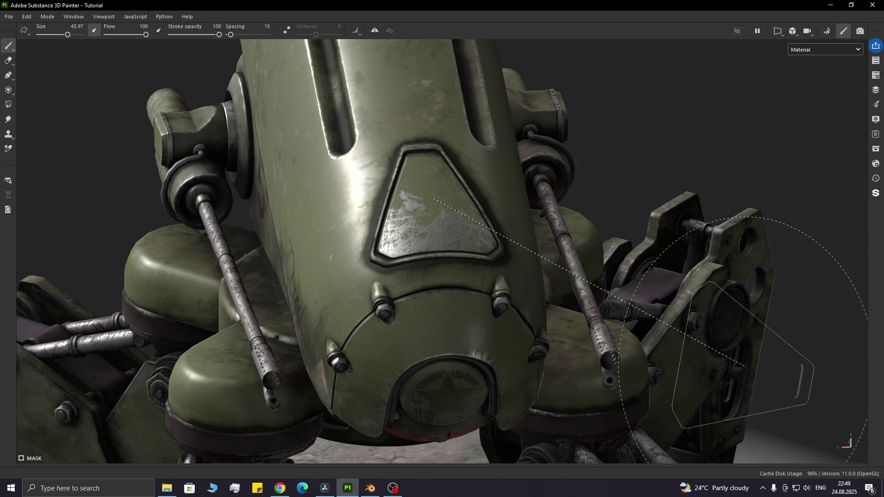
pyautogui.moveTo(757, 366)
pyautogui.keyDown('shift'); pyautogui.mouseDown(button='right')
pyautogui.moveTo(749, 378)
pyautogui.moveTo(672, 369)
pyautogui.mouseUp(button='right'); pyautogui.keyUp('shift')
pyautogui.press('F5')
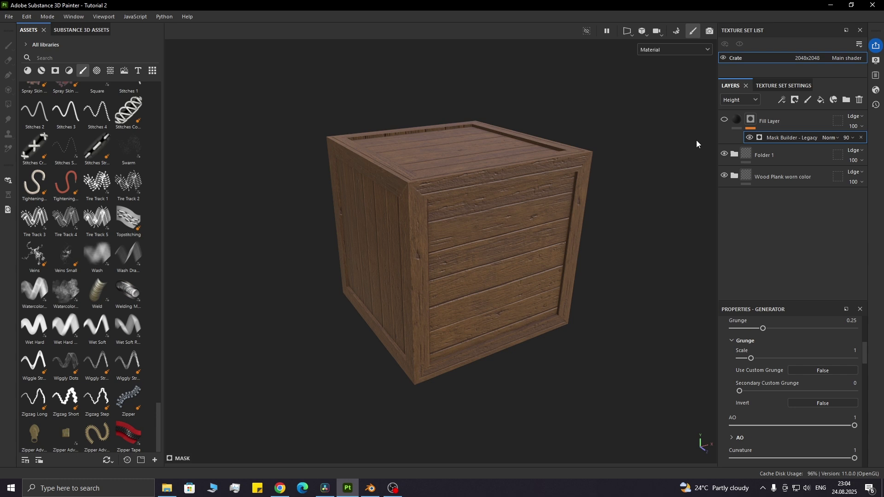
# Show the crate's top Fill Layer to compare the Mask Builder effect, and rotate the environment lighting over the planks.
pyautogui.click(725, 120)
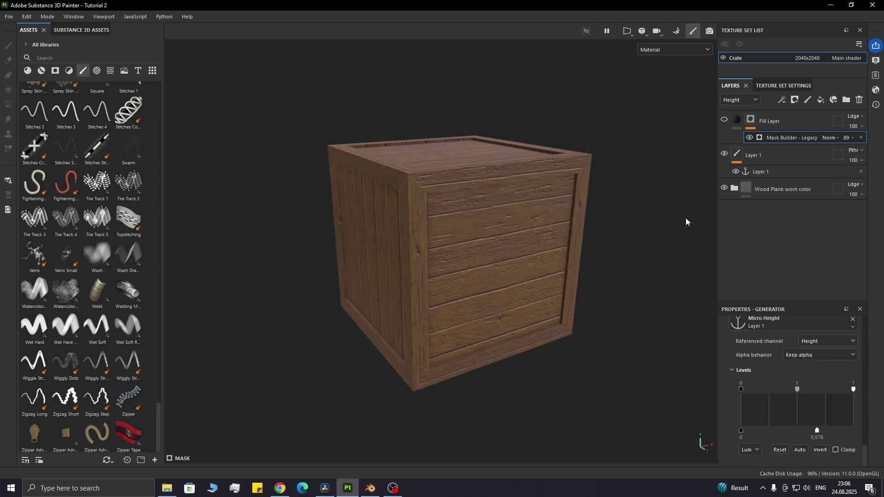
pyautogui.click(724, 120)
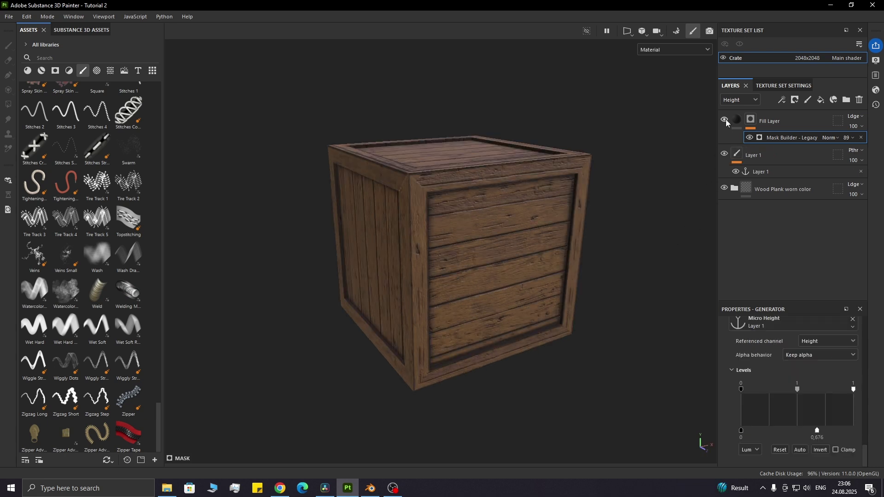
pyautogui.keyDown('shift'); pyautogui.moveTo(662, 276); pyautogui.dragTo(642, 295, button='right'); pyautogui.keyUp('shift')
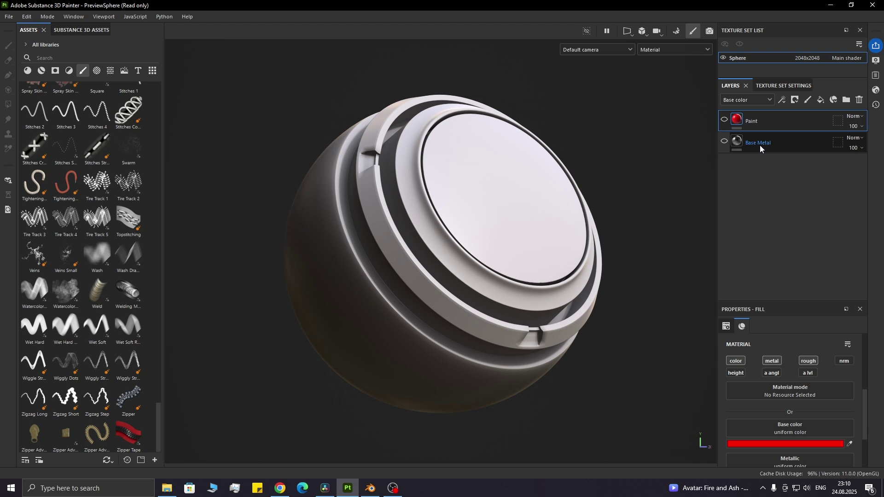
# Show the Base Metal and Paint layers and apply the "Paint Subtl..." smart mask to the Paint layer.
pyautogui.click(760, 145)
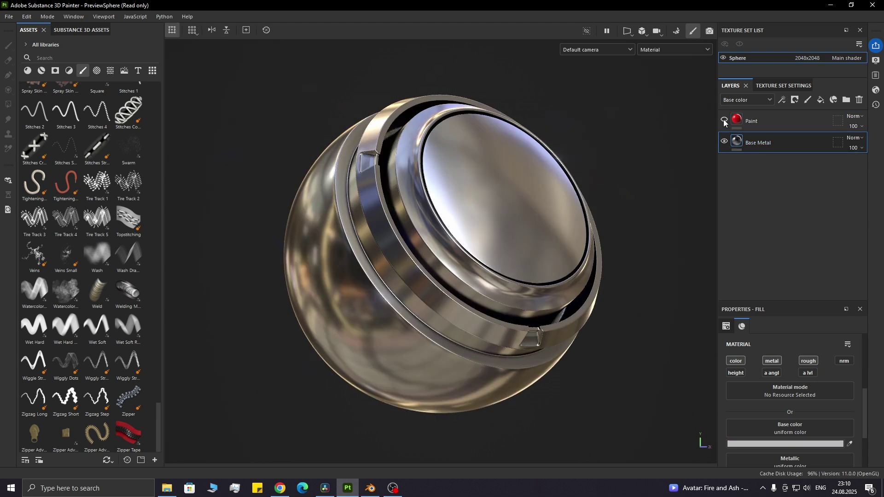
pyautogui.click(723, 121)
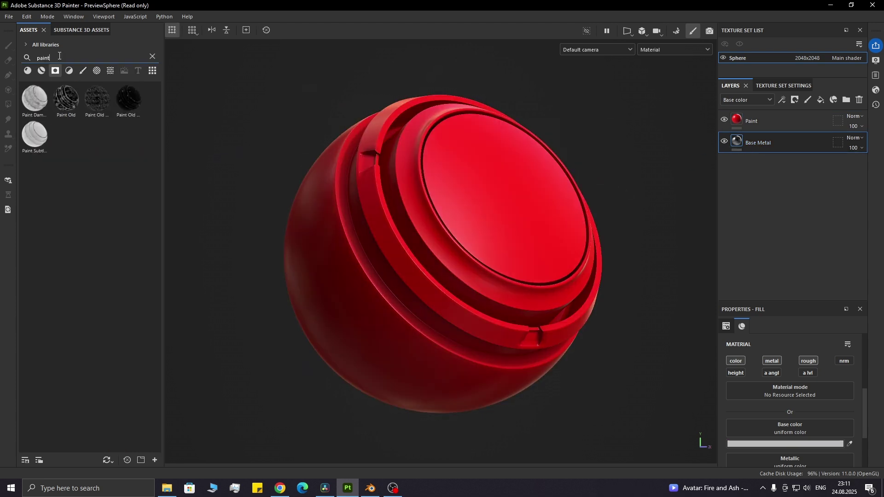
pyautogui.moveTo(43, 140); pyautogui.dragTo(749, 118)
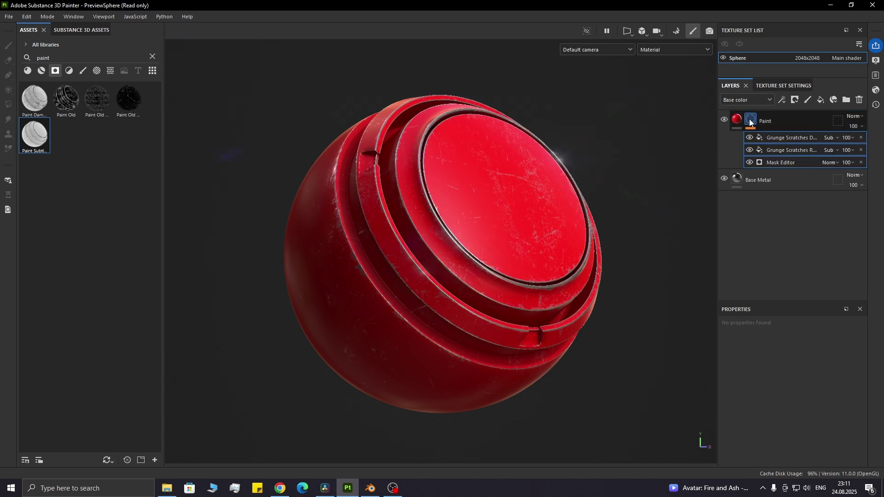
# Add a fill layer above Base Metal with only the height channel enabled at 0.5592, and give it a black mask.
pyautogui.click(821, 99)
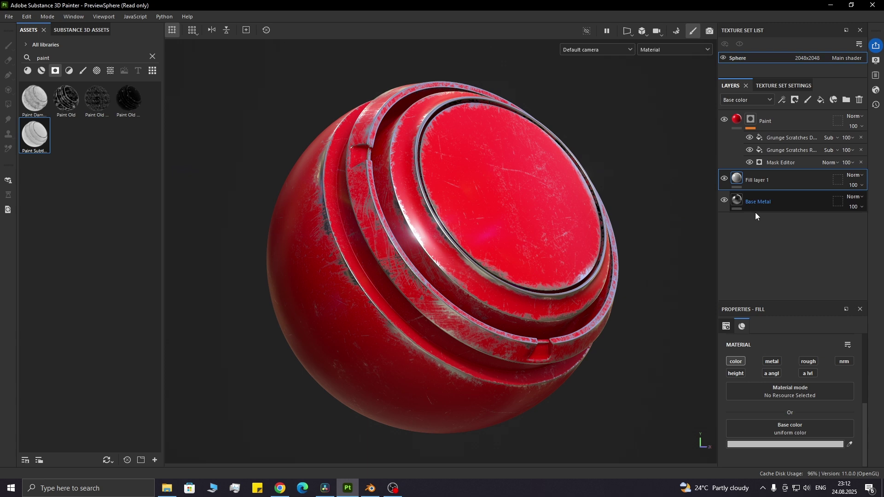
pyautogui.click(735, 361)
pyautogui.click(735, 373)
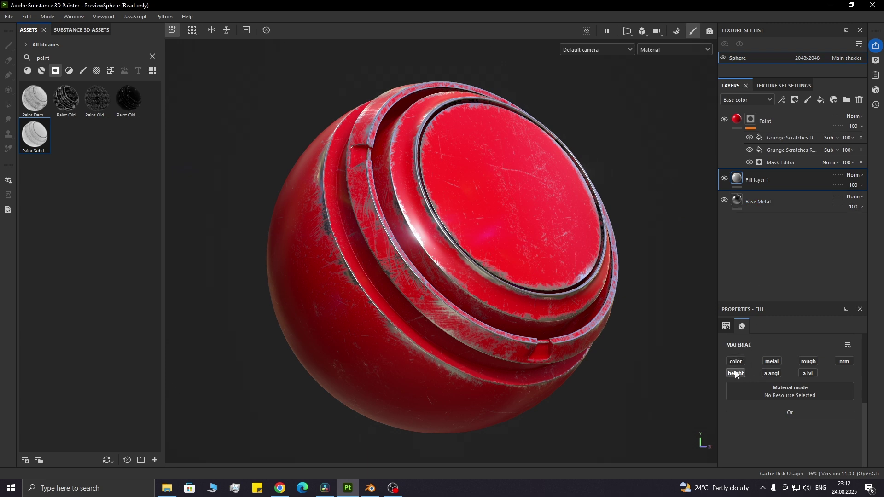
pyautogui.moveTo(783, 451); pyautogui.dragTo(813, 452)
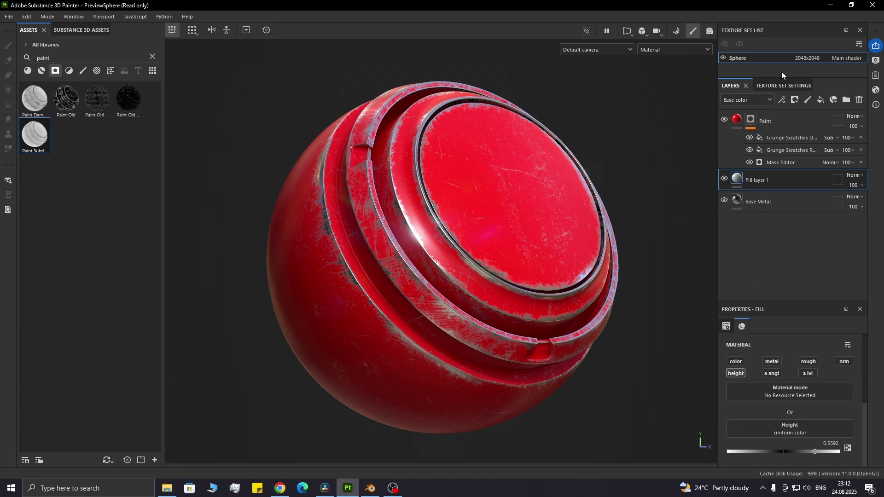
pyautogui.click(795, 99)
pyautogui.click(807, 123)
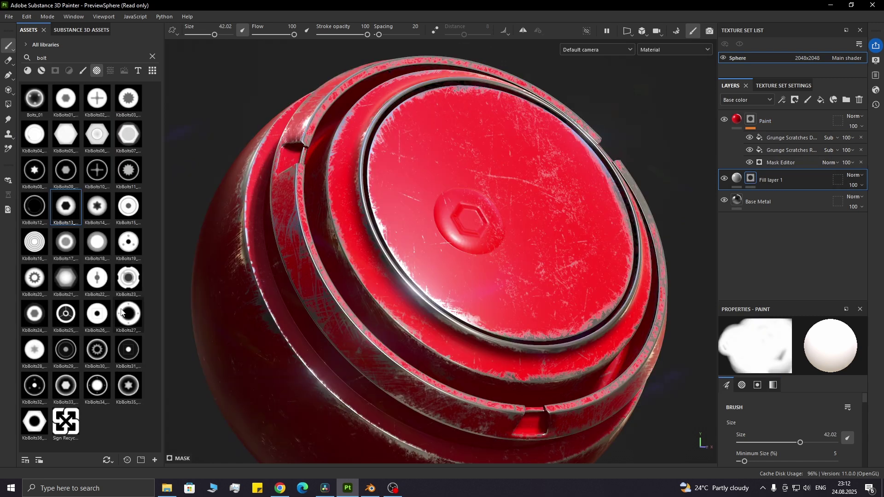
# Try stamping the Bolts_01 alpha on the sphere's flat disc in Fill layer 1's mask, and undo the stamp.
pyautogui.click(737, 181)
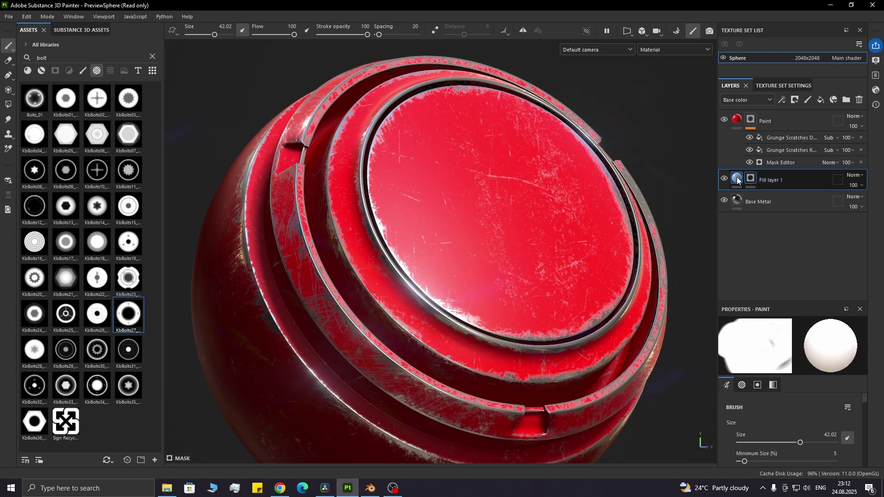
pyautogui.click(736, 182)
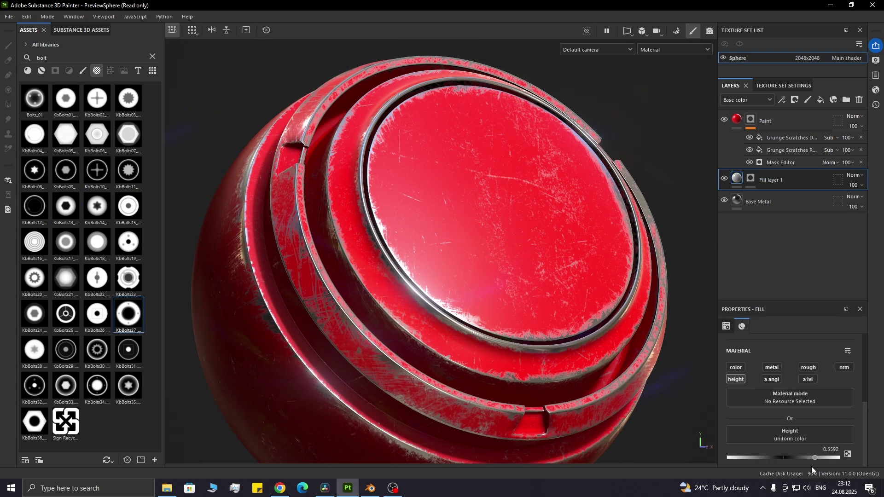
pyautogui.click(750, 180)
pyautogui.keyDown('alt'); pyautogui.moveTo(479, 220); pyautogui.dragTo(472, 220); pyautogui.keyUp('alt')
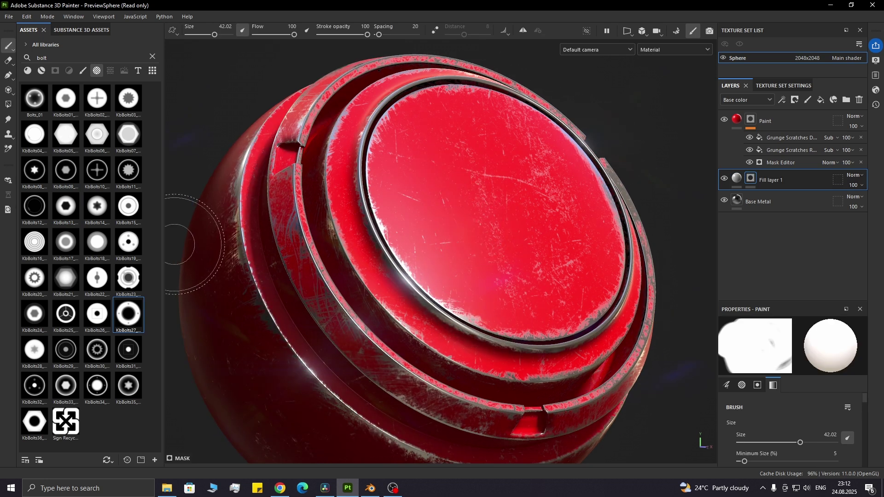
pyautogui.click(131, 208)
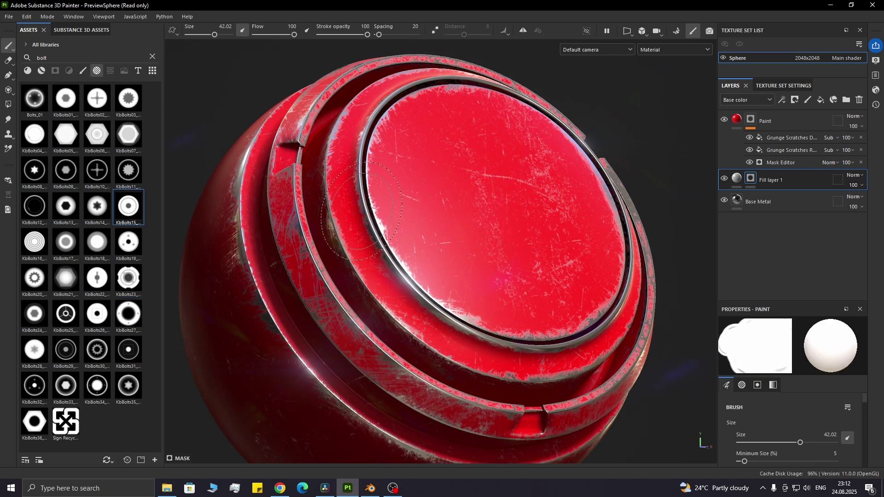
pyautogui.click(34, 98)
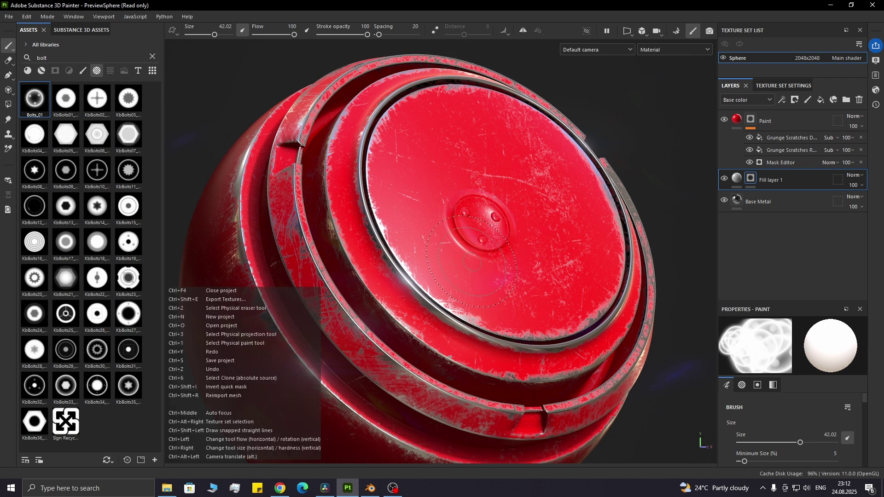
pyautogui.hotkey('ctrl', 'z')
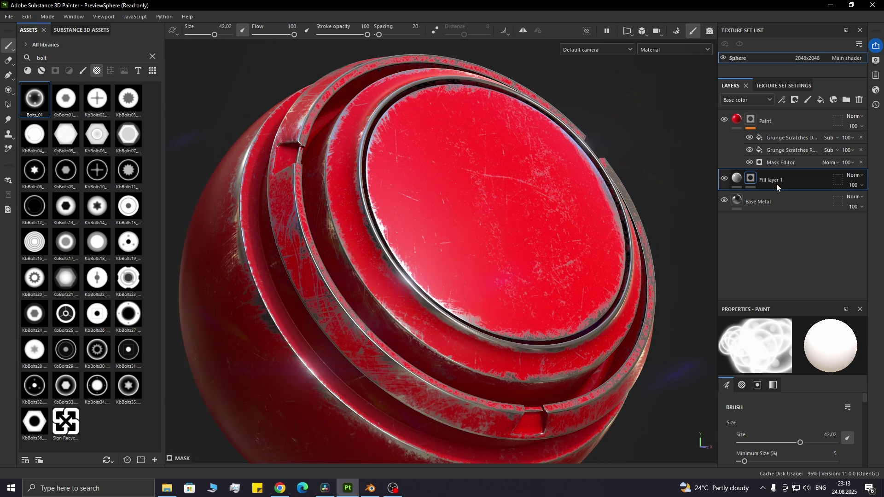
# Add a paint layer directly above Fill layer 1 and attach an anchor point to it.
pyautogui.click(807, 100)
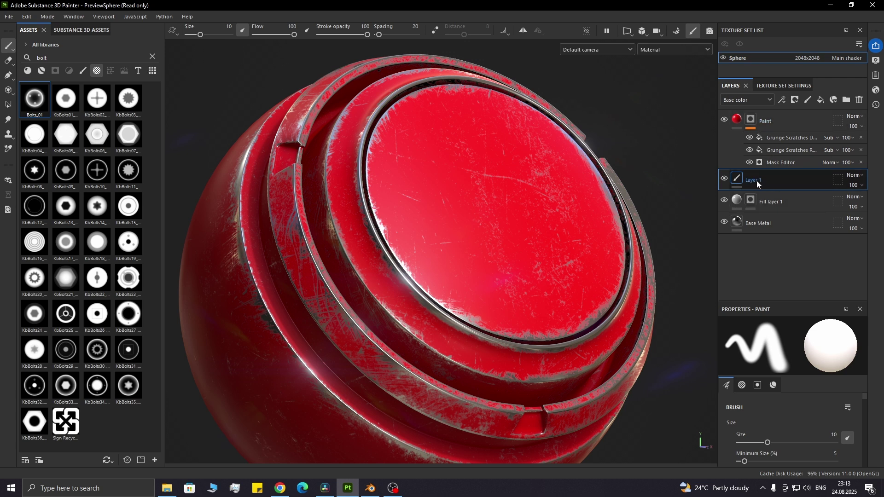
pyautogui.rightClick(773, 184)
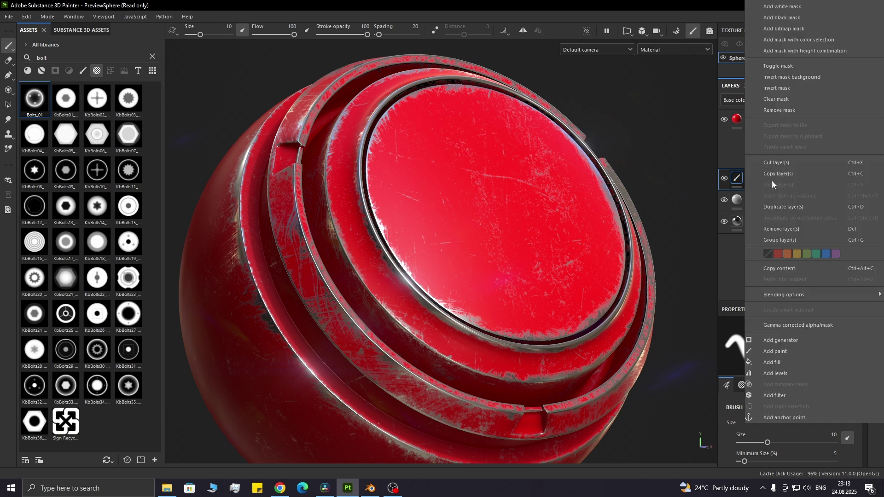
pyautogui.click(801, 419)
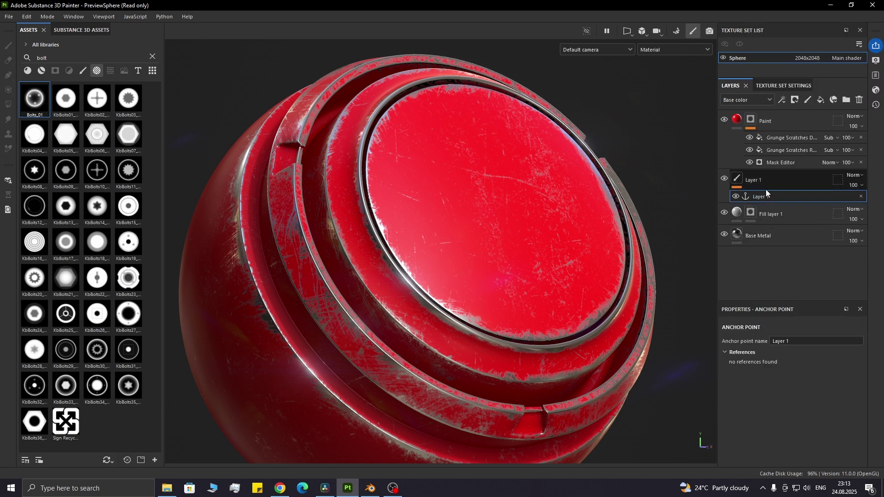
# Set Layer 1's blending mode for the Height channel to Passthrough.
pyautogui.click(754, 100)
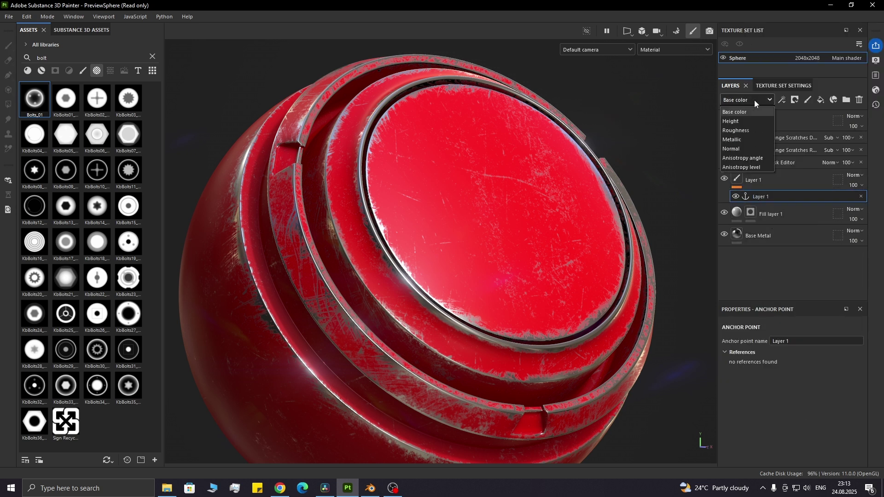
pyautogui.click(736, 121)
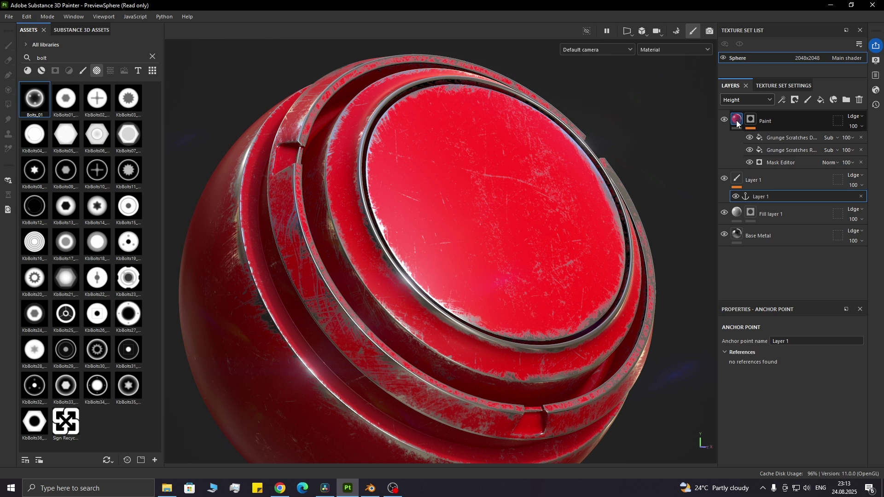
pyautogui.click(856, 175)
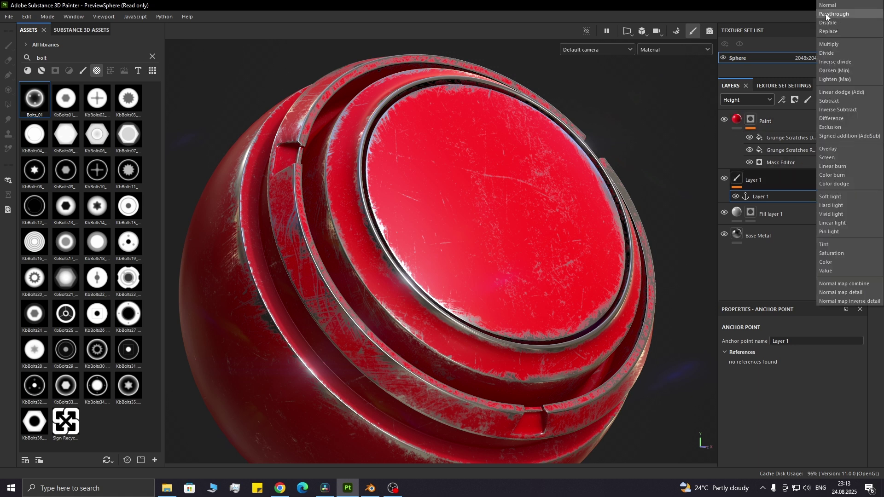
pyautogui.click(853, 15)
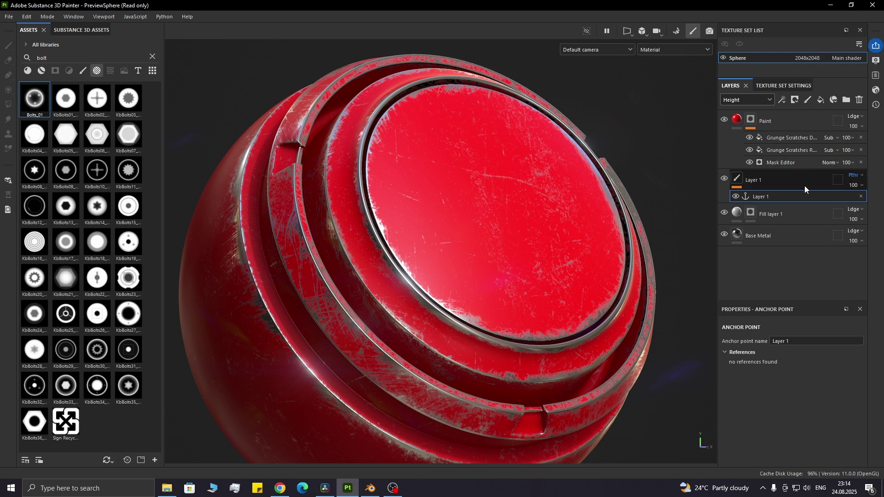
# Enable Micro Height in the Micro Details of the Paint layer's Mask Editor generator.
pyautogui.click(791, 162)
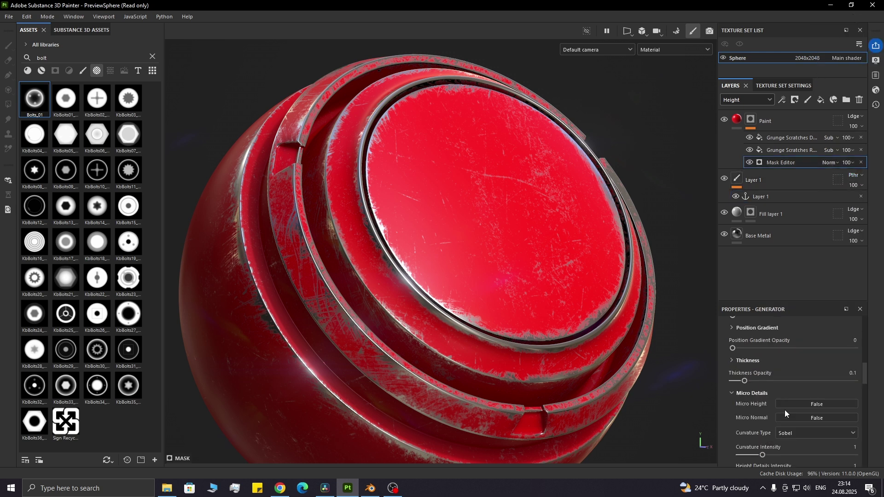
pyautogui.click(789, 404)
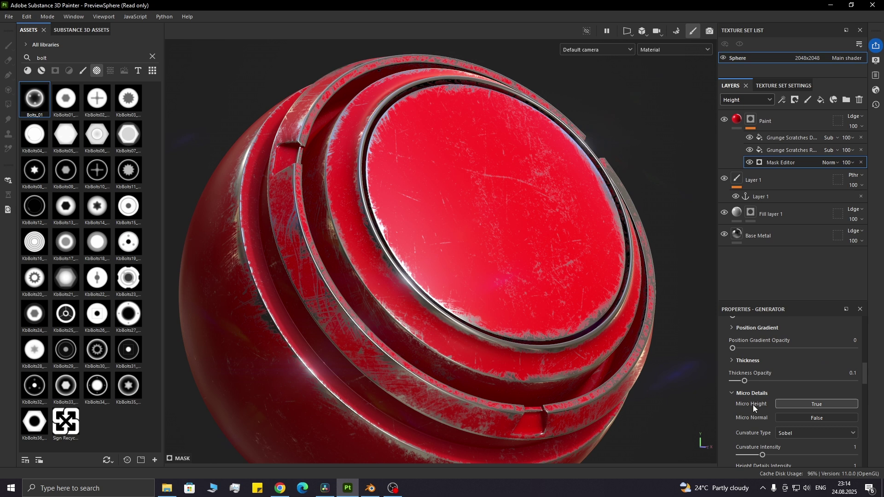
# Link the Mask Editor's Micro Height input to the Layer 1 anchor point and set its referenced channel to Height.
pyautogui.scroll(-6, 769, 401)
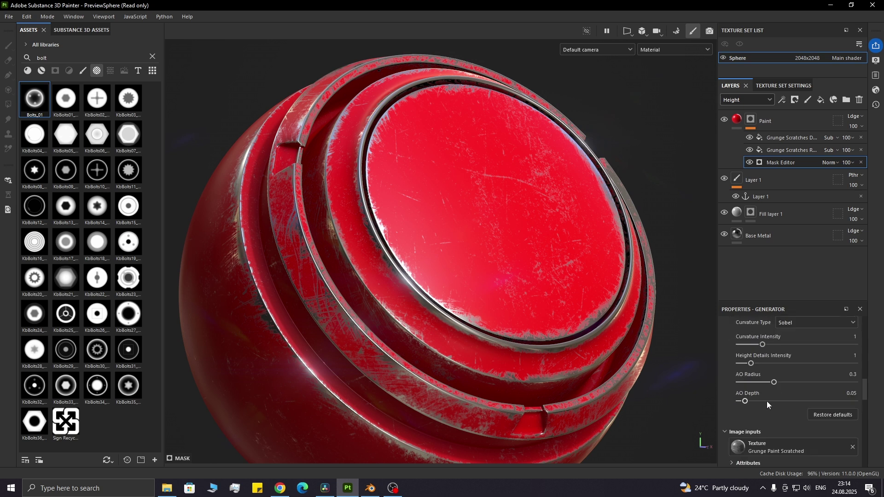
pyautogui.click(796, 444)
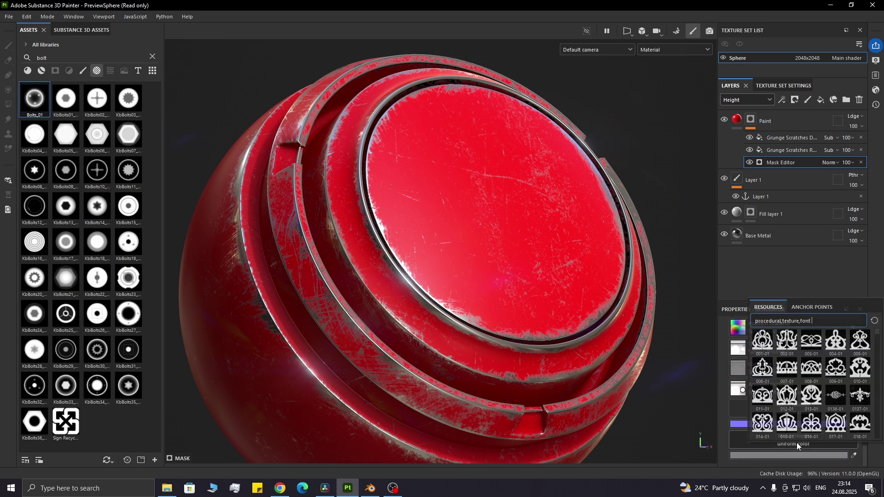
pyautogui.click(821, 308)
pyautogui.click(783, 322)
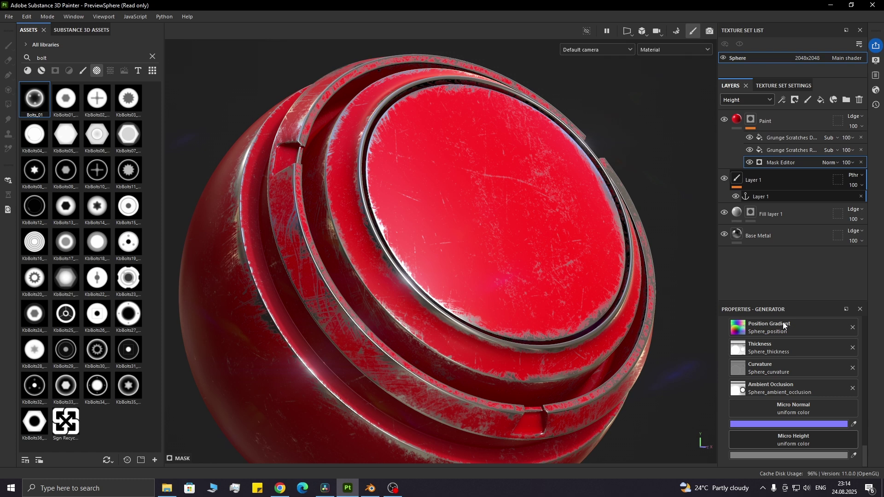
pyautogui.click(818, 405)
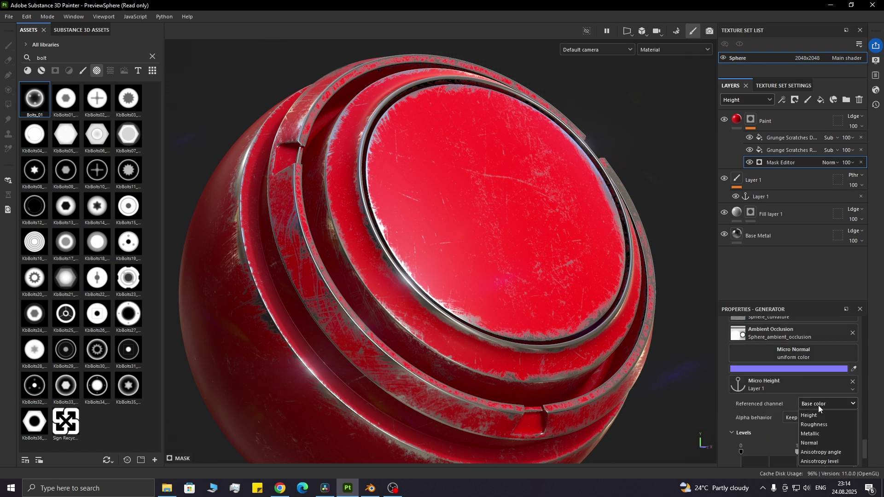
pyautogui.click(814, 435)
# Stamp the loaded bolt alpha near the centre of the sphere's flat disc in Fill layer 1's mask and rotate the lighting.
pyautogui.click(751, 212)
pyautogui.click(503, 212)
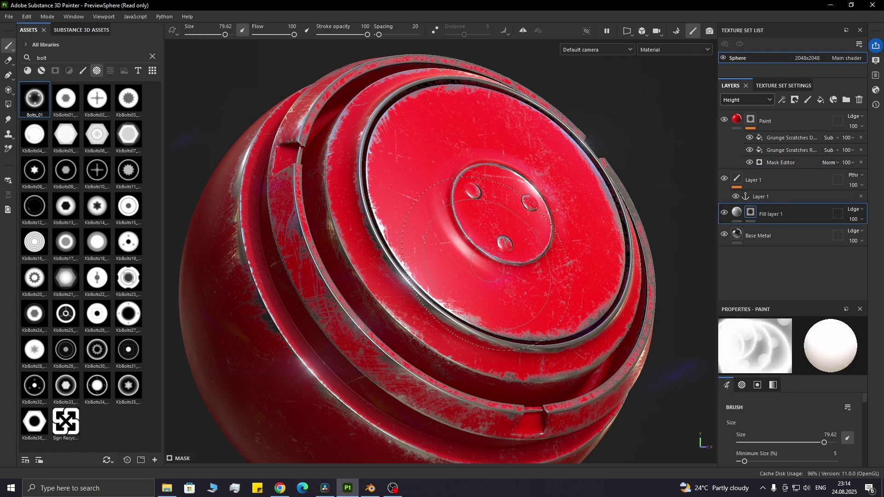
pyautogui.keyDown('shift'); pyautogui.moveTo(503, 272); pyautogui.dragTo(449, 273, button='right'); pyautogui.keyUp('shift')
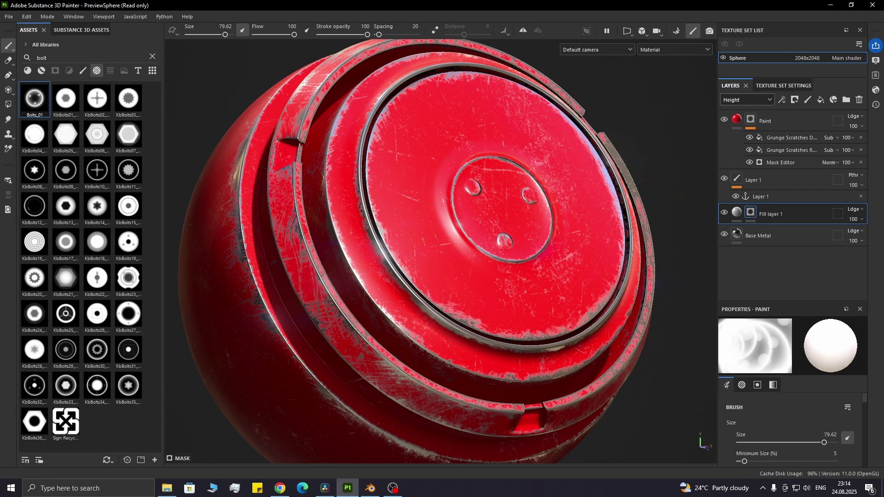
# Adjust the Curvature Intensity and the Micro Height levels in the Paint layer's Mask Editor generator.
pyautogui.click(781, 162)
pyautogui.scroll(-1, 759, 391)
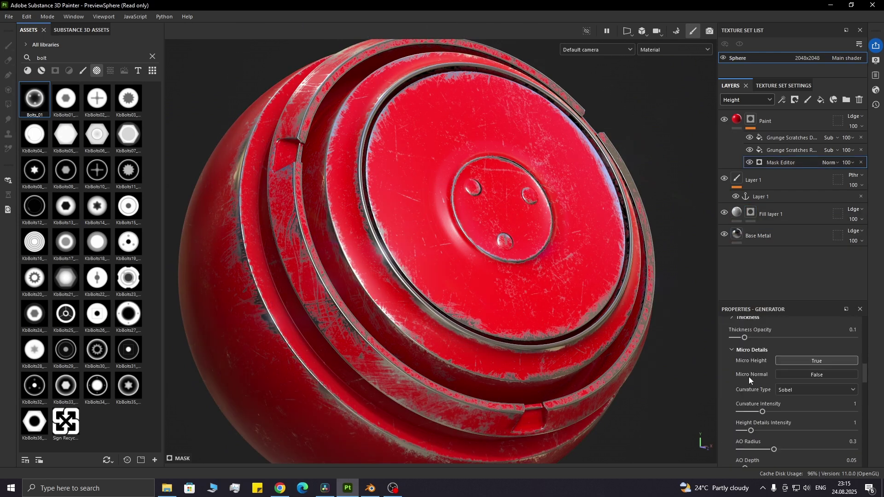
pyautogui.moveTo(762, 412); pyautogui.dragTo(793, 432)
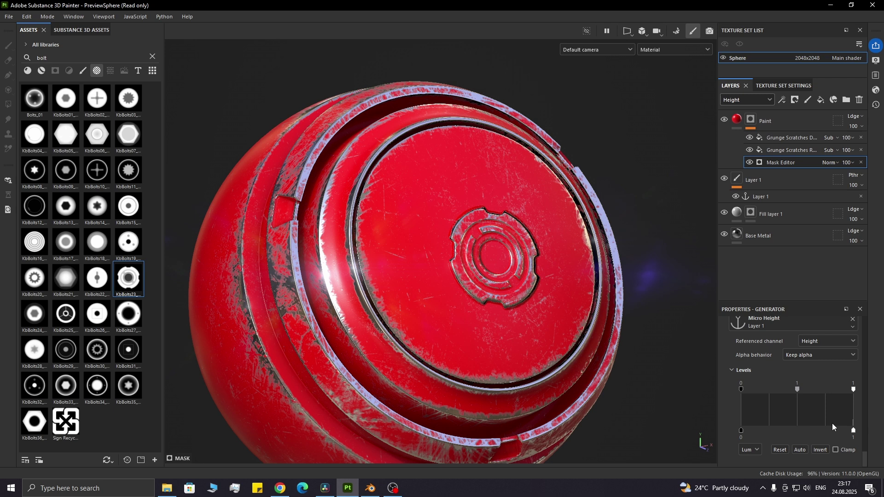
pyautogui.moveTo(853, 431)
pyautogui.mouseDown()
pyautogui.moveTo(763, 413)
pyautogui.moveTo(866, 430)
pyautogui.mouseUp()
# Add a black fill layer above the Paint layer with only the color, metal and rough channels enabled.
pyautogui.click(799, 121)
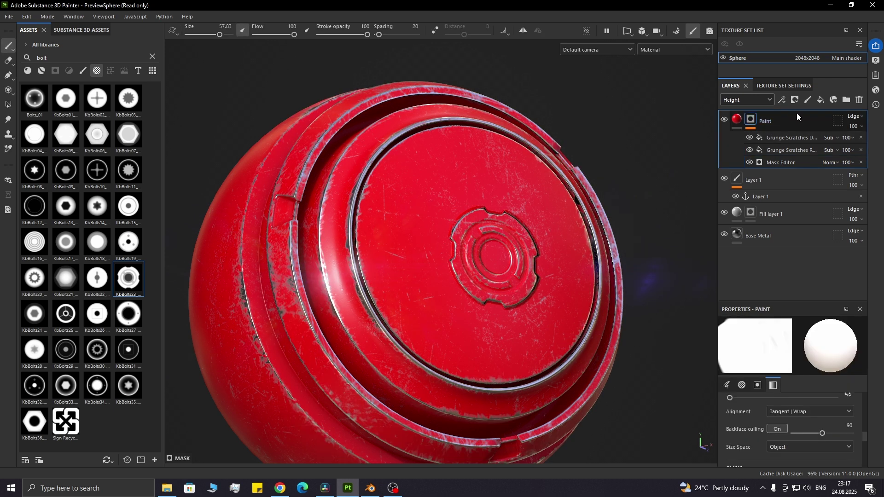
pyautogui.click(821, 100)
pyautogui.click(785, 444)
pyautogui.moveTo(704, 338); pyautogui.dragTo(663, 379)
pyautogui.click(831, 351)
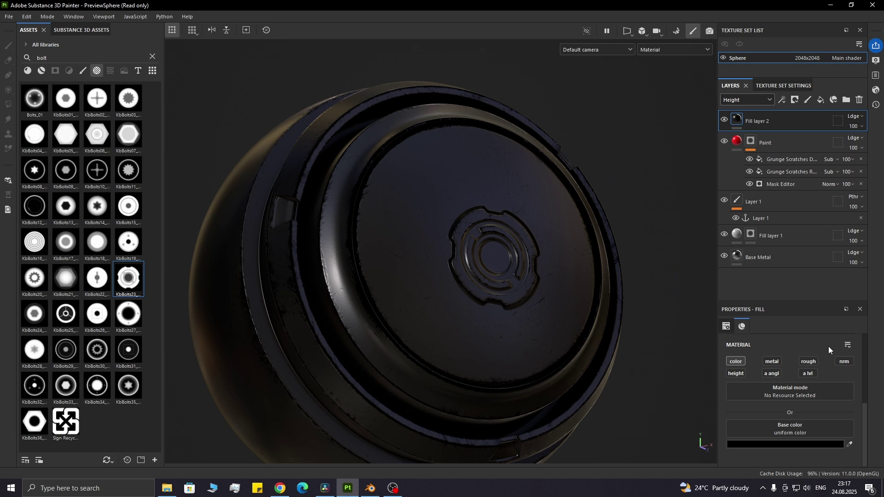
pyautogui.click(808, 362)
pyautogui.click(774, 362)
# Search the smart masks for "dirt" and apply the Dirt Cavities mask to Fill layer 2.
pyautogui.doubleClick(89, 56)
pyautogui.write('dirt')
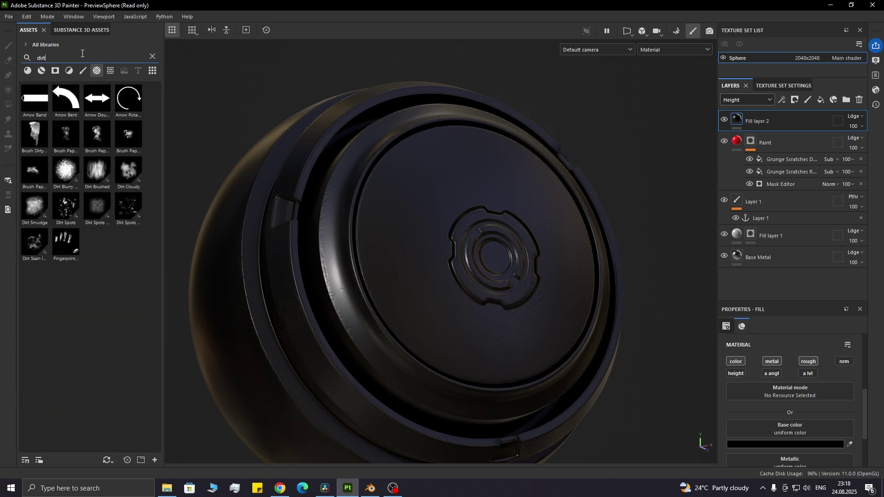
pyautogui.click(55, 71)
pyautogui.moveTo(29, 177); pyautogui.dragTo(750, 120)
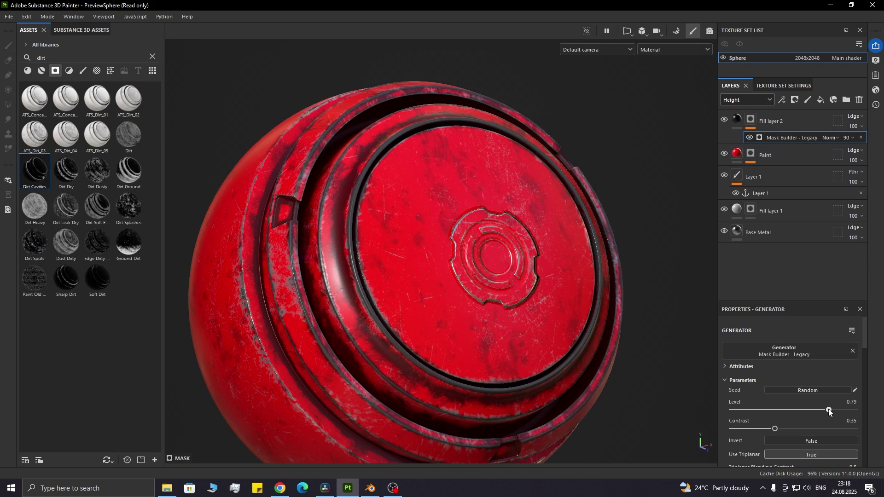
# Link Micro Height in Fill layer 2's Mask Builder - Legacy to the Layer 1 anchor point, referencing the Height channel.
pyautogui.click(752, 339)
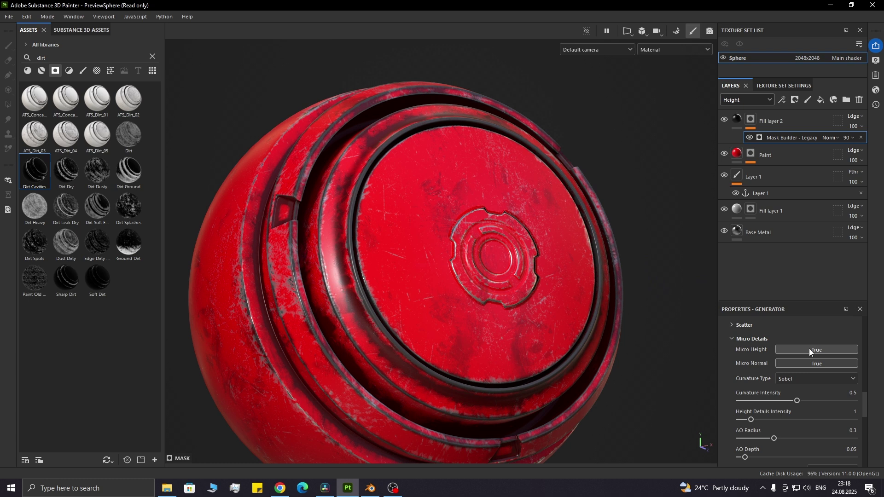
pyautogui.scroll(-5, 806, 366)
pyautogui.click(802, 437)
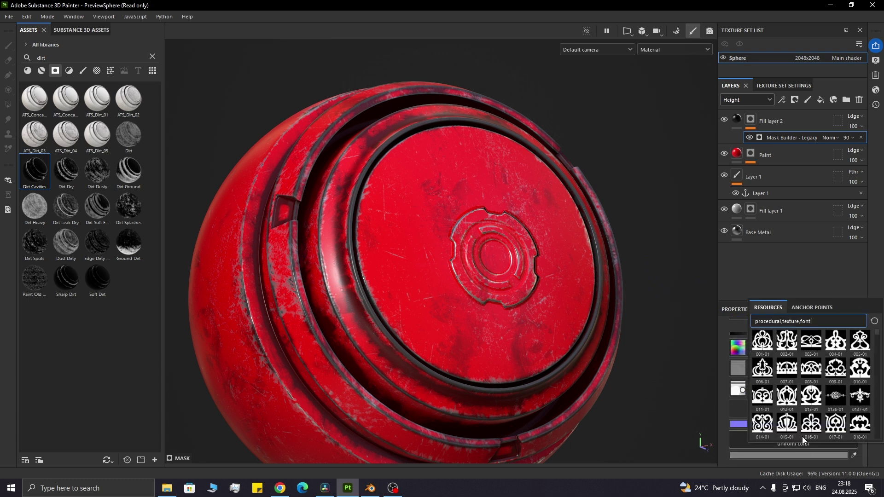
pyautogui.click(812, 308)
pyautogui.click(782, 321)
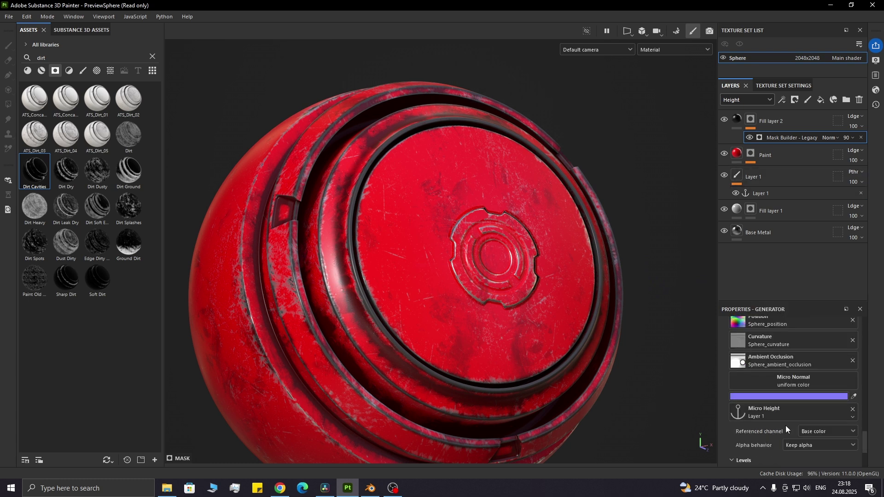
pyautogui.click(827, 431)
pyautogui.click(813, 434)
pyautogui.scroll(3, 792, 438)
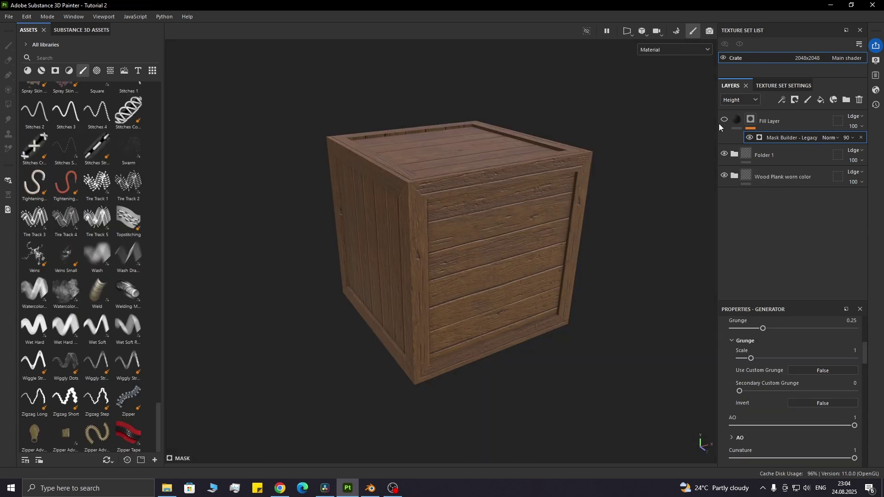
# Show the crate's Fill Layer and set its Mask Builder's Curvature Intensity to 0.48, Height Details Intensity to 0.28 and AO Radius to 0.14.
pyautogui.click(725, 120)
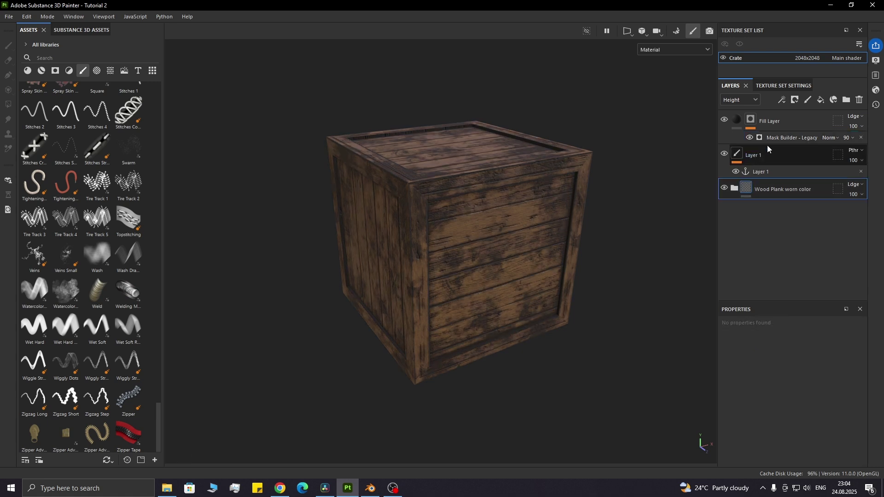
pyautogui.click(767, 148)
pyautogui.click(775, 138)
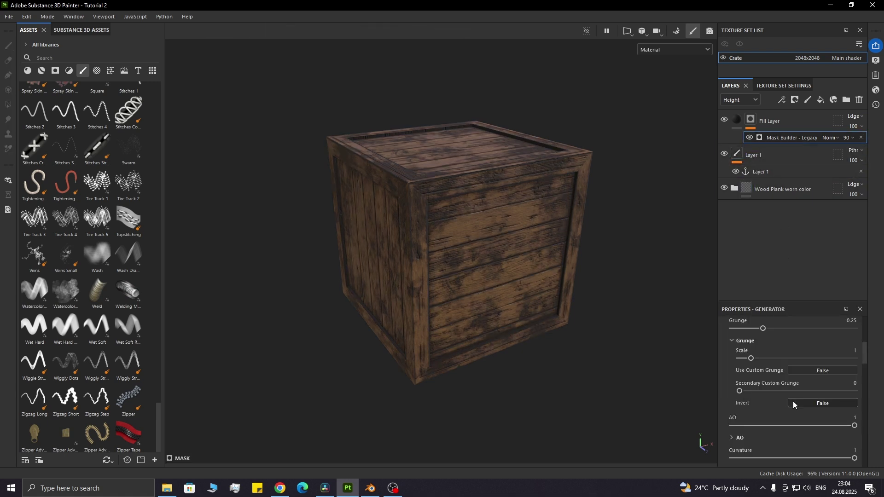
pyautogui.scroll(-3, 799, 432)
pyautogui.scroll(-5, 800, 433)
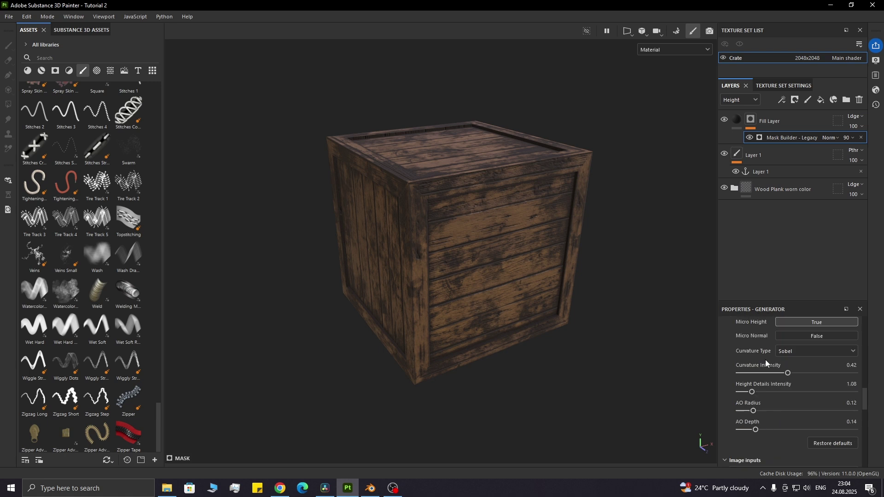
pyautogui.moveTo(761, 375); pyautogui.dragTo(745, 375)
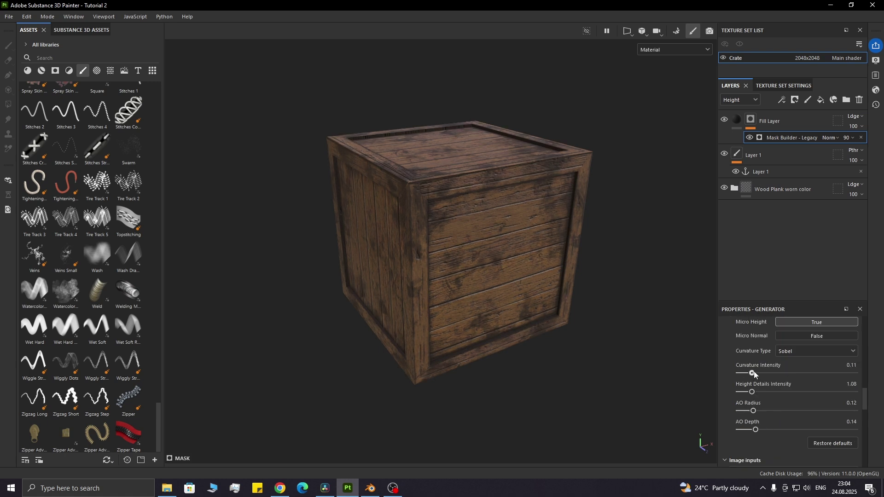
pyautogui.click(787, 373)
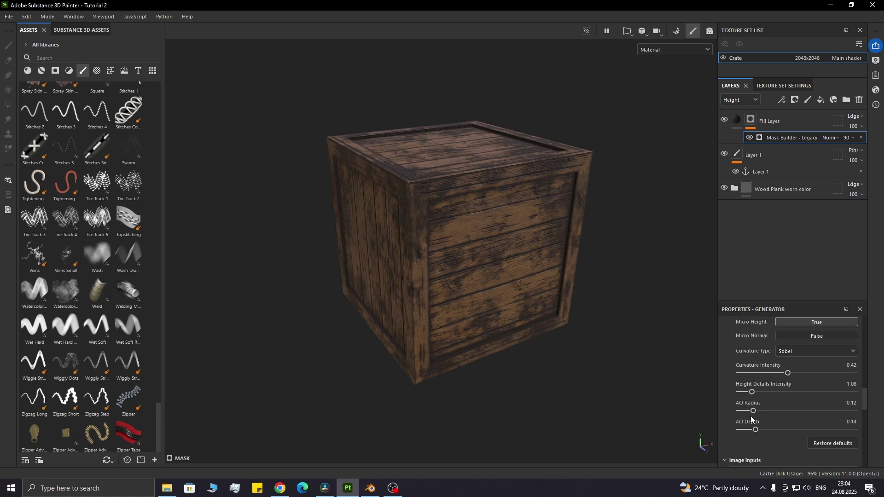
pyautogui.moveTo(751, 392)
pyautogui.mouseDown()
pyautogui.moveTo(734, 393)
pyautogui.moveTo(794, 373)
pyautogui.mouseUp()
pyautogui.click(746, 374)
pyautogui.moveTo(753, 410)
pyautogui.mouseDown()
pyautogui.moveTo(777, 411)
pyautogui.moveTo(759, 414)
pyautogui.mouseUp()
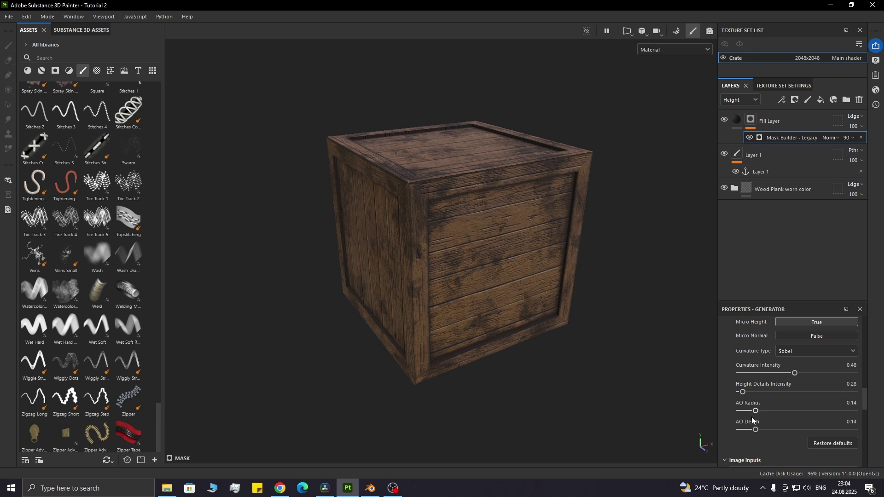
# Adjust the AO Depth and try different Curvature Type options in the crate Mask Builder's Micro Details.
pyautogui.click(737, 430)
pyautogui.click(771, 430)
pyautogui.moveTo(763, 375); pyautogui.dragTo(751, 376)
pyautogui.click(800, 352)
pyautogui.click(797, 382)
pyautogui.click(794, 352)
pyautogui.click(792, 371)
pyautogui.click(794, 348)
pyautogui.click(794, 361)
pyautogui.scroll(15, 746, 386)
pyautogui.moveTo(783, 356); pyautogui.dragTo(789, 354)
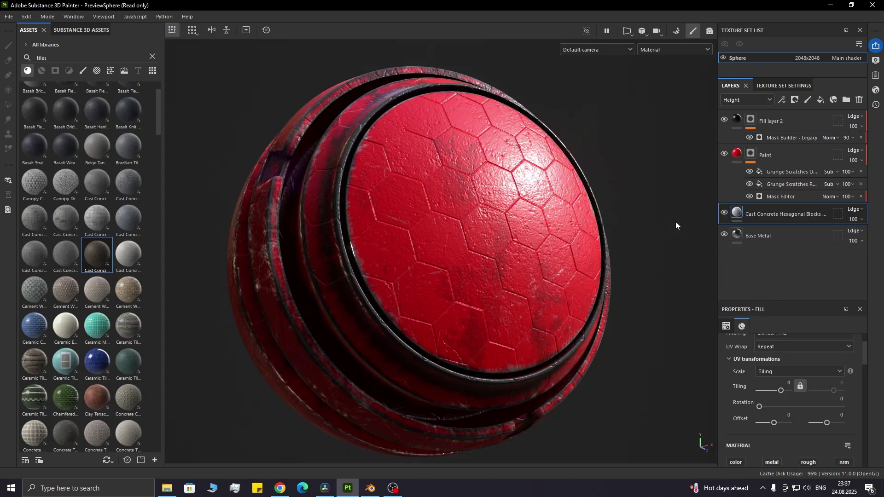
# Add an anchor point to the Cast Concrete Hexagonal Blocks layer and reference its Height channel in the Mask Editor's Micro Height input.
pyautogui.rightClick(781, 216)
pyautogui.click(784, 416)
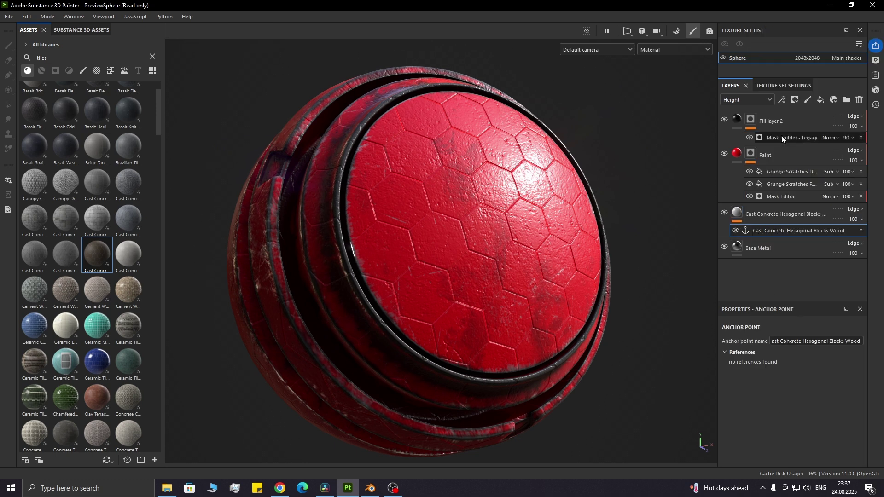
pyautogui.click(777, 197)
pyautogui.scroll(-8, 772, 404)
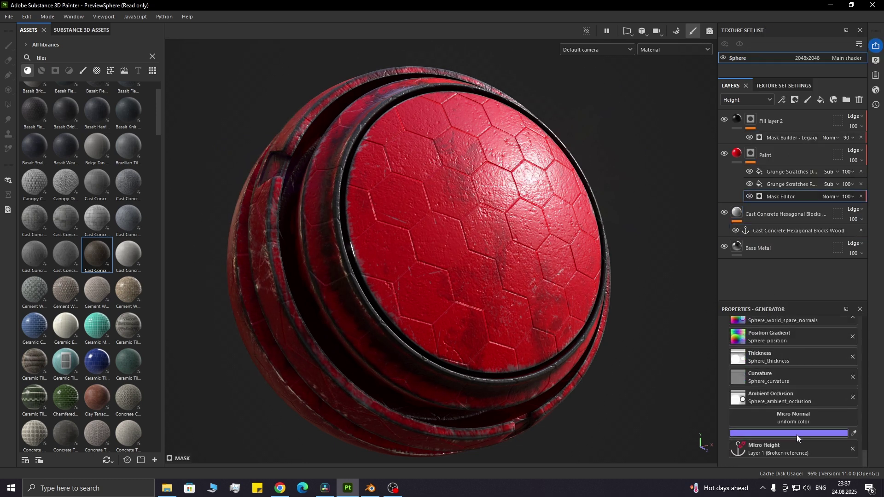
pyautogui.click(832, 449)
pyautogui.click(812, 312)
pyautogui.click(800, 327)
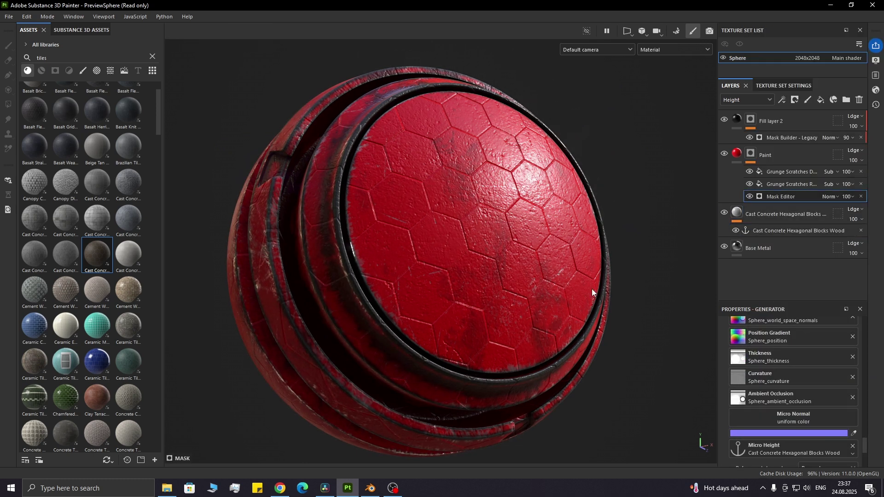
pyautogui.click(819, 384)
pyautogui.click(819, 414)
# Set Micro Height's referenced channel to Height in Fill layer 2's Mask Builder - Legacy and shift its levels midpoint.
pyautogui.scroll(-3, 797, 342)
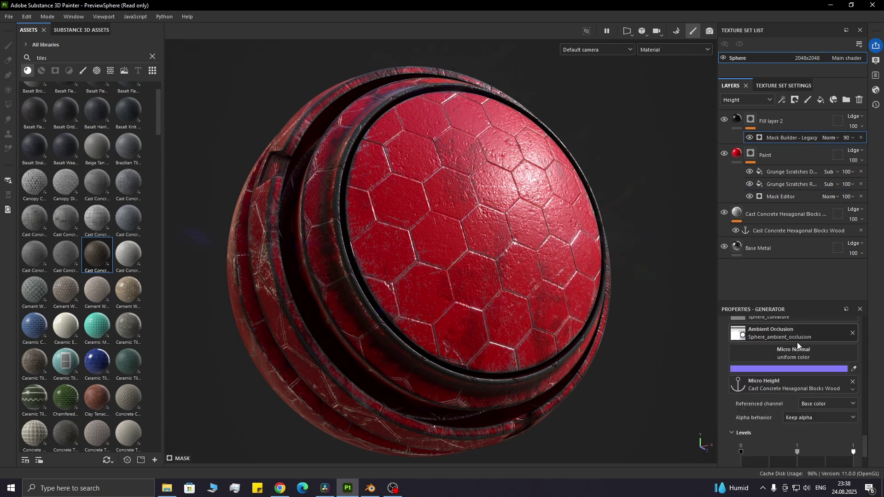
pyautogui.click(813, 377)
pyautogui.click(810, 406)
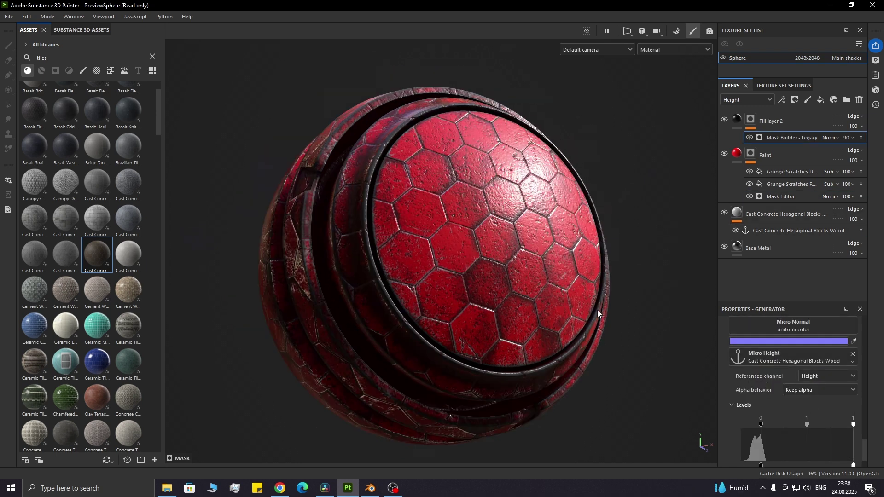
pyautogui.moveTo(806, 425); pyautogui.dragTo(817, 424)
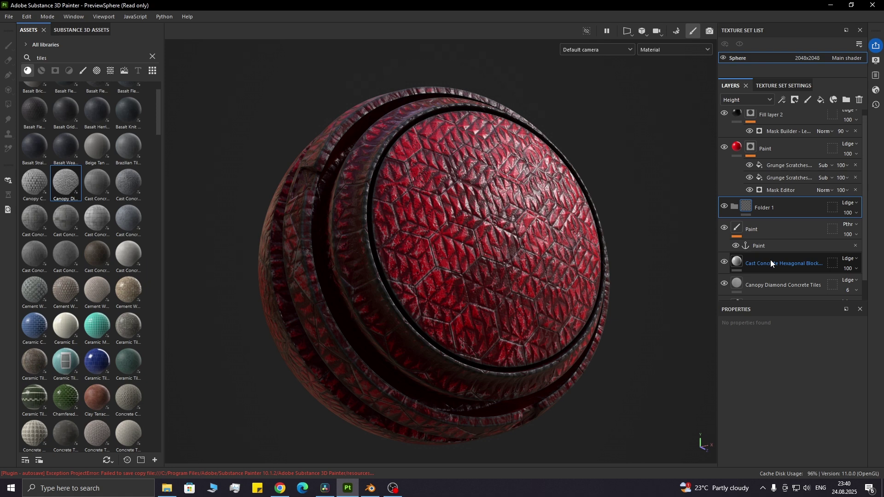
# Move the Paint anchor layer and Cast Concrete Hexagonal Blocks layer into Folder 1, and toggle the Canopy Diamond Concrete Tiles layer's visibility.
pyautogui.keyDown('shift'); pyautogui.click(761, 234); pyautogui.keyUp('shift')
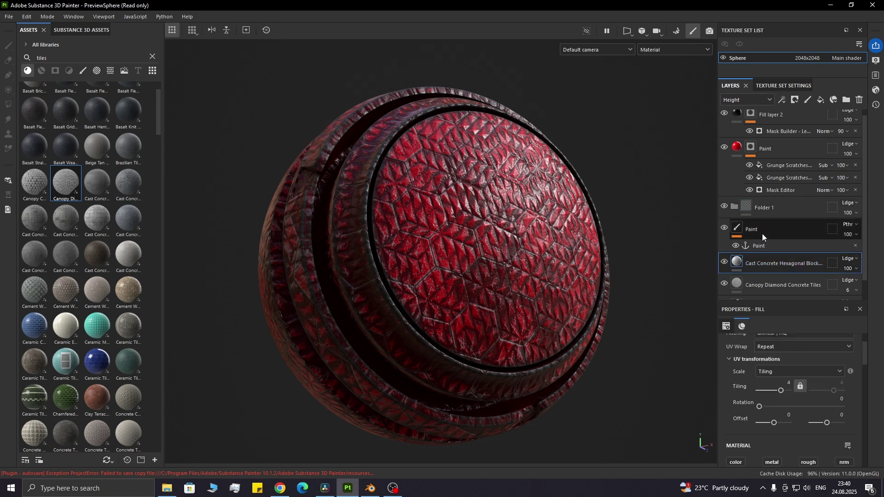
pyautogui.moveTo(755, 231); pyautogui.dragTo(773, 206)
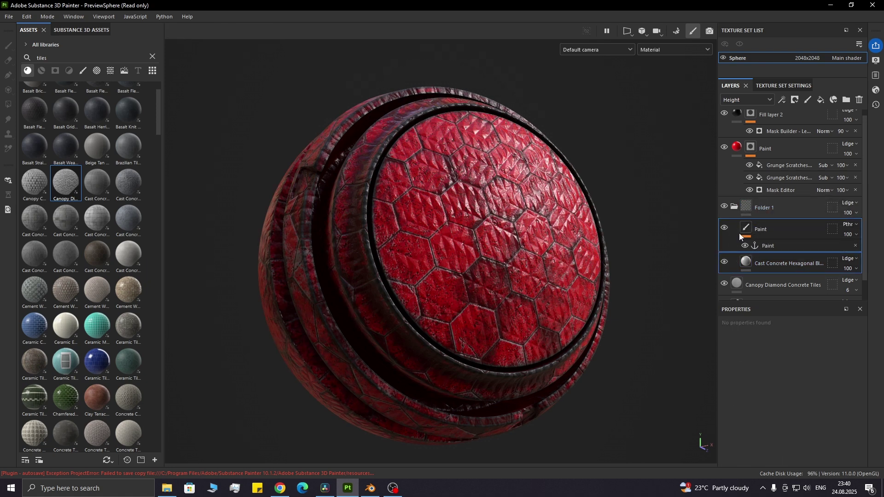
pyautogui.scroll(-1, 747, 193)
pyautogui.click(735, 186)
pyautogui.click(736, 214)
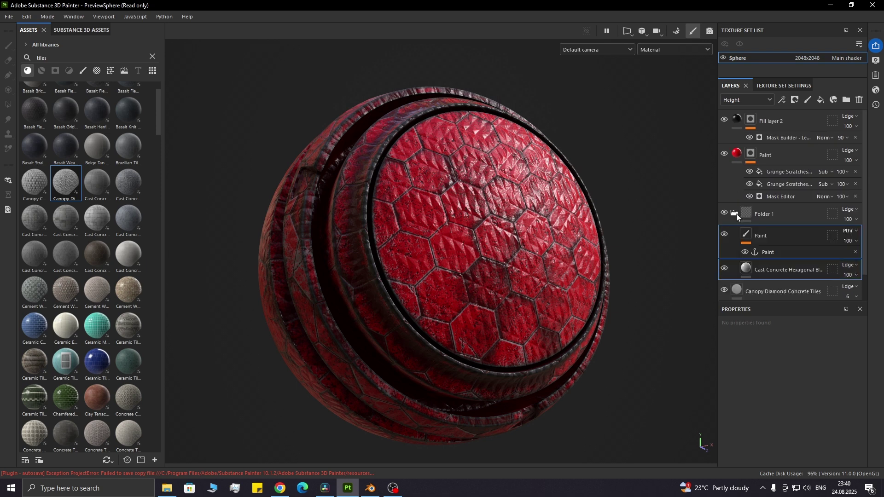
pyautogui.scroll(-1, 737, 216)
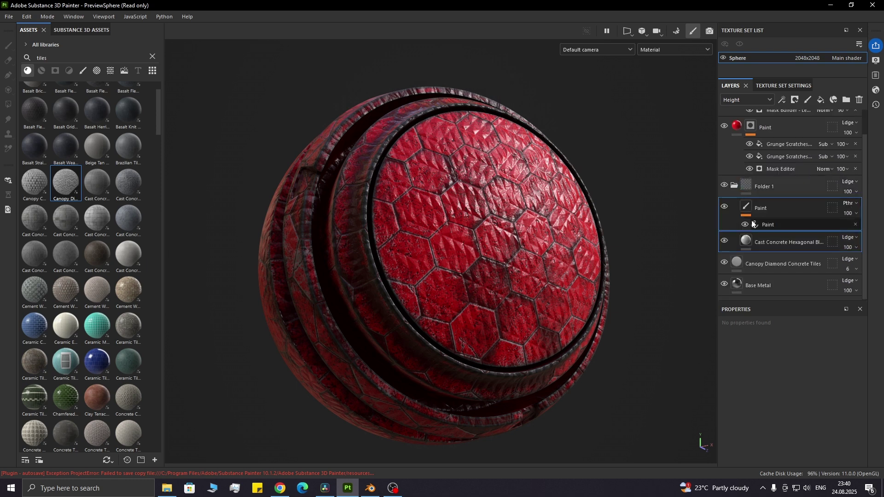
pyautogui.click(725, 262)
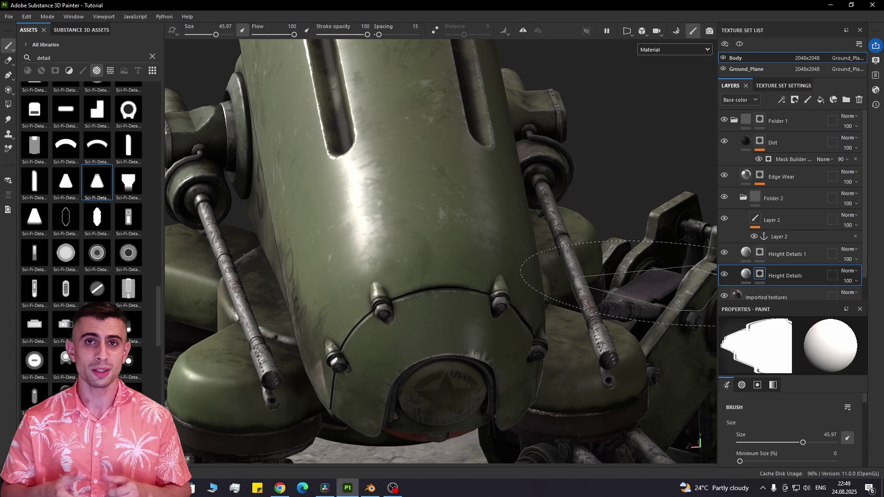
# Stamp the selected trapezoid sci-fi detail on the front of the mech's green hull in the Height Details mask.
pyautogui.moveTo(772, 220); pyautogui.dragTo(775, 193)
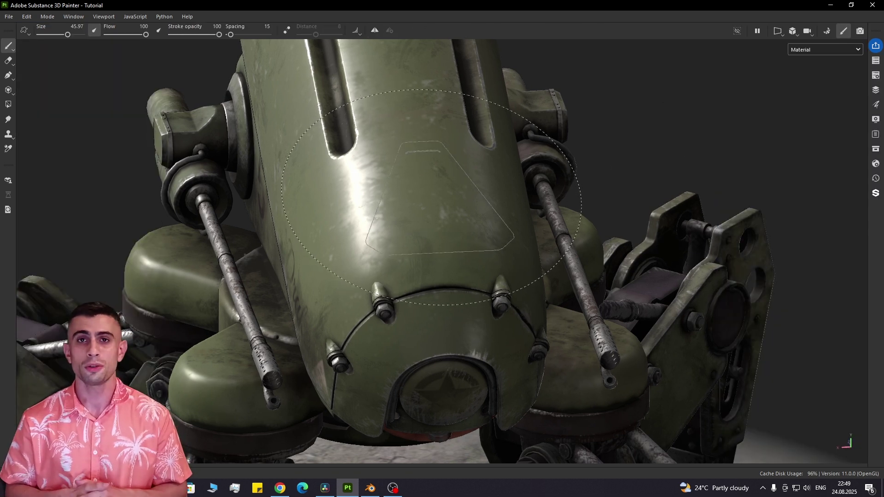
pyautogui.click(432, 201)
pyautogui.moveTo(784, 377)
pyautogui.keyDown('shift'); pyautogui.mouseDown(button='right')
pyautogui.moveTo(754, 382)
pyautogui.moveTo(680, 365)
pyautogui.moveTo(690, 367)
pyautogui.moveTo(676, 355)
pyautogui.mouseUp(button='right'); pyautogui.keyUp('shift')
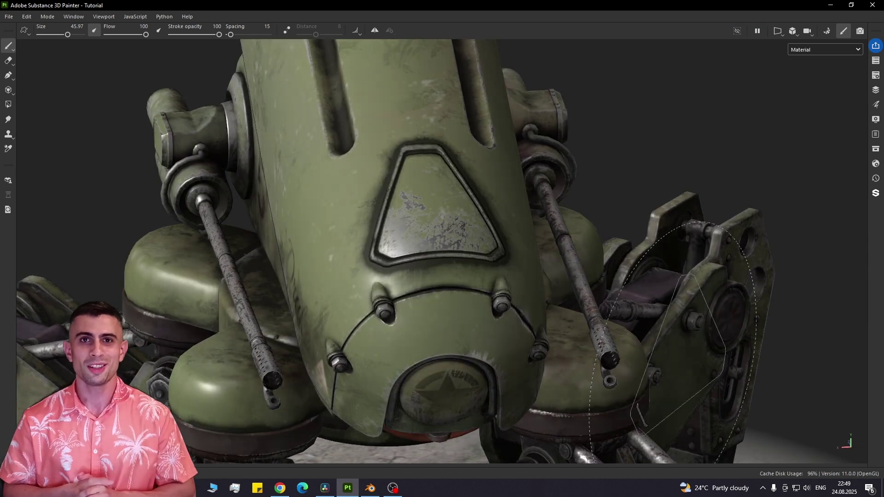